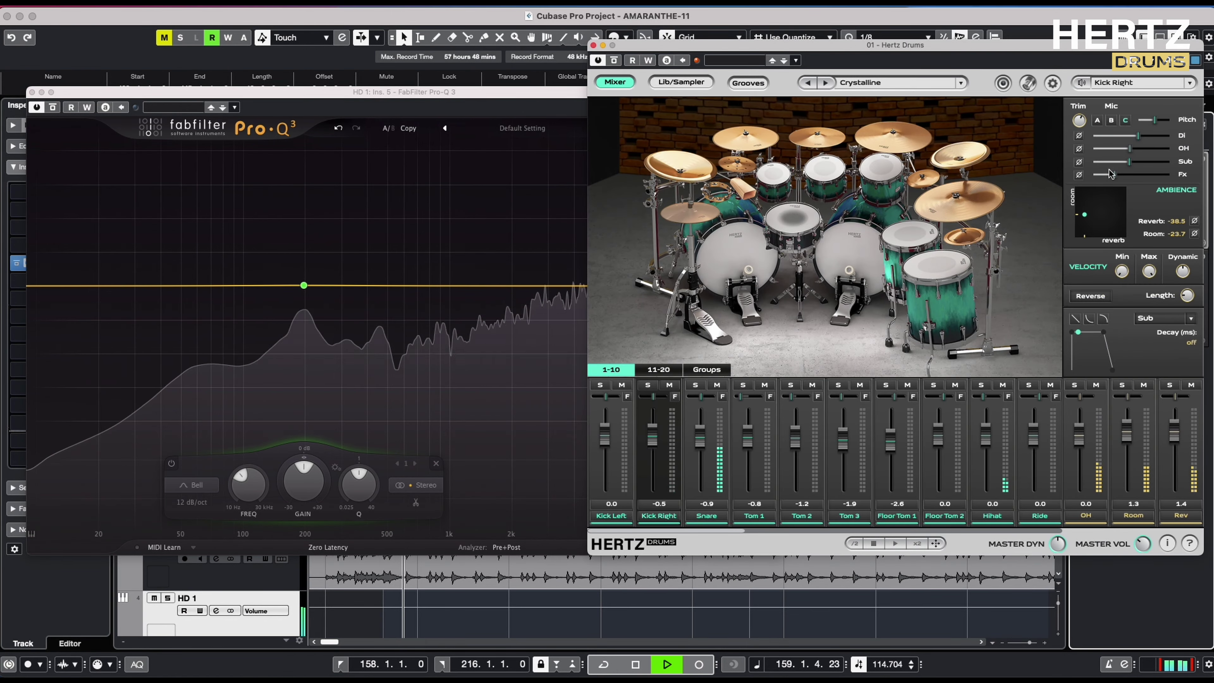
Route the snare's room microphone to output 2 in the drum plug-in's output assignments and close the plug-in window.
mouse_move(304, 287)
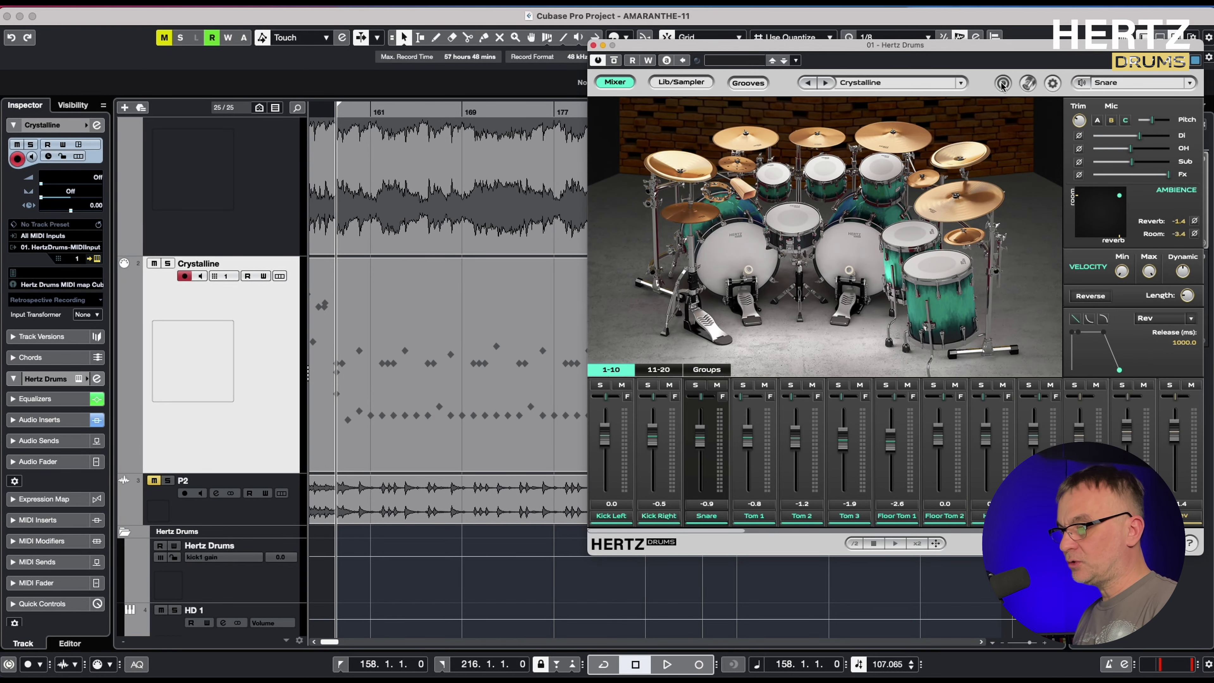
left_click(1003, 84)
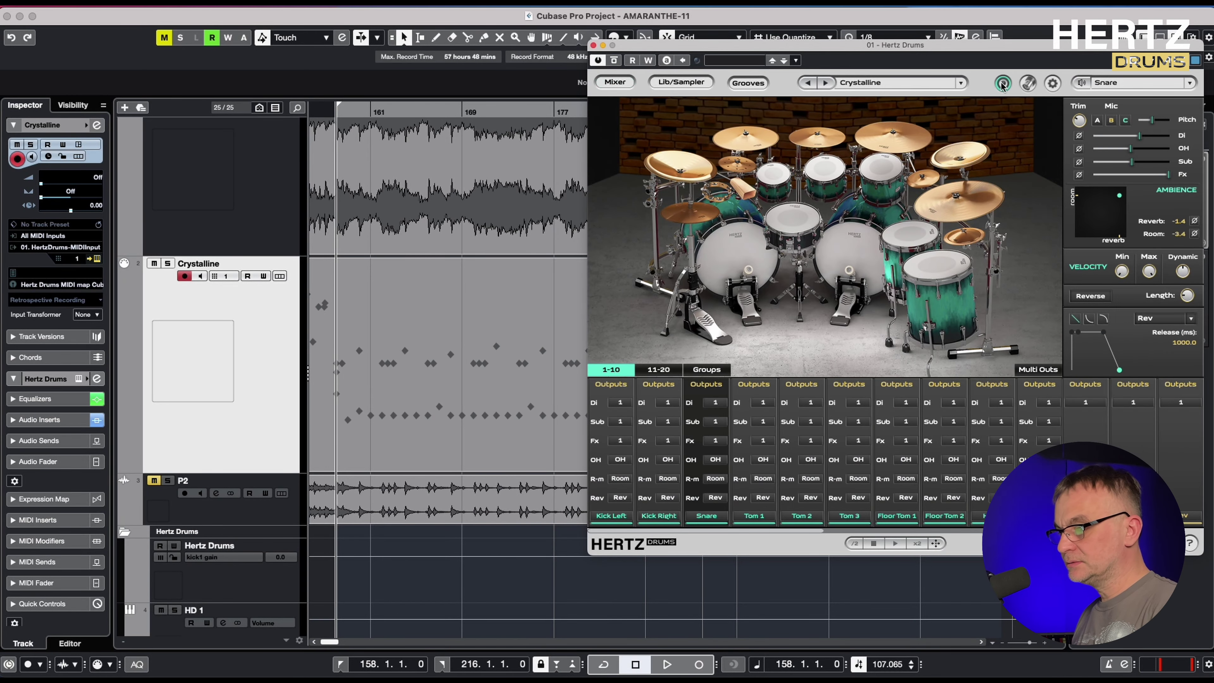
left_click(715, 479)
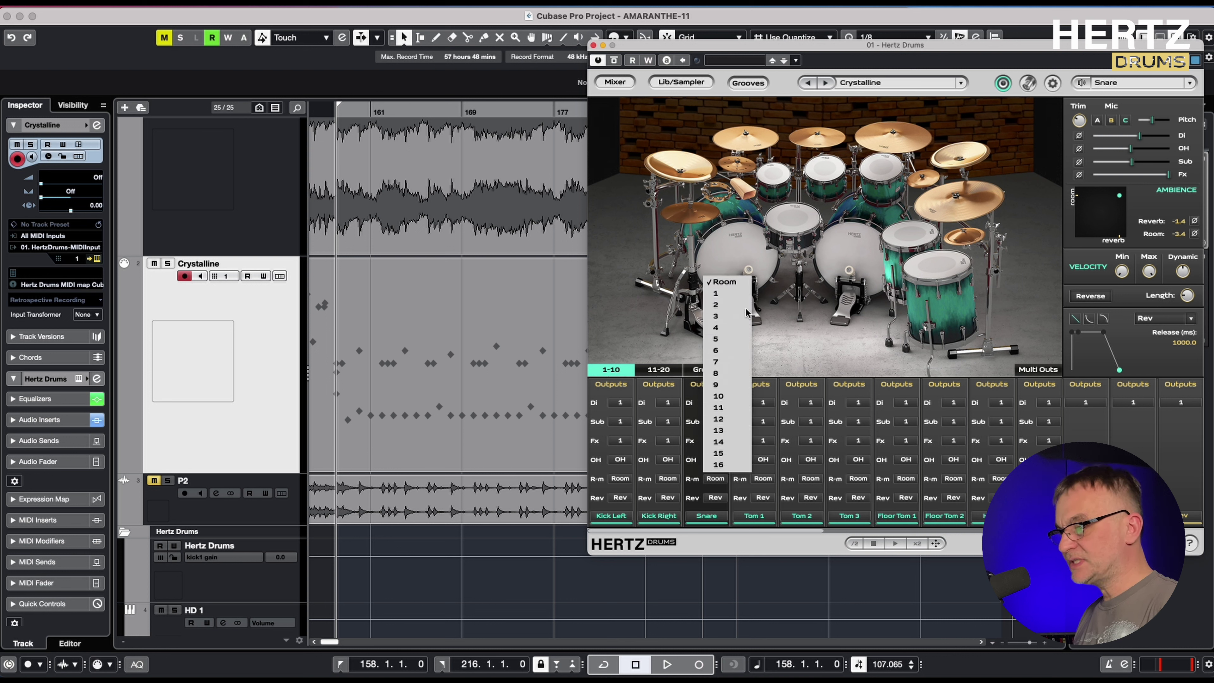
left_click(727, 305)
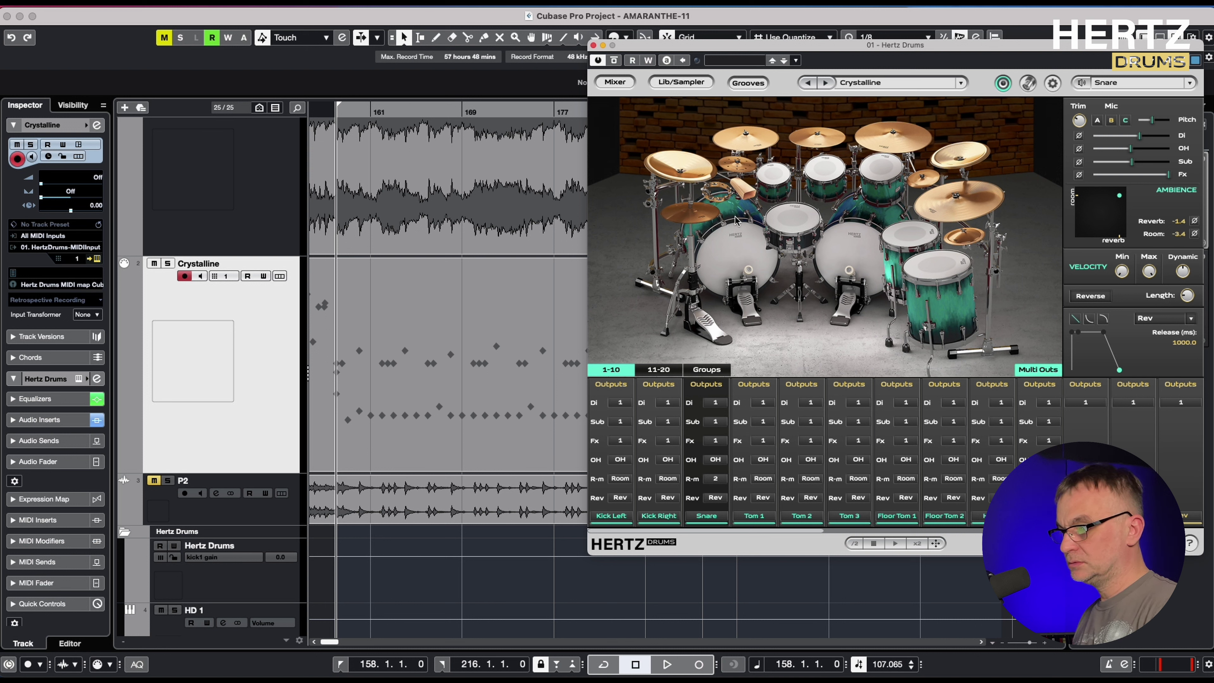
left_click(603, 45)
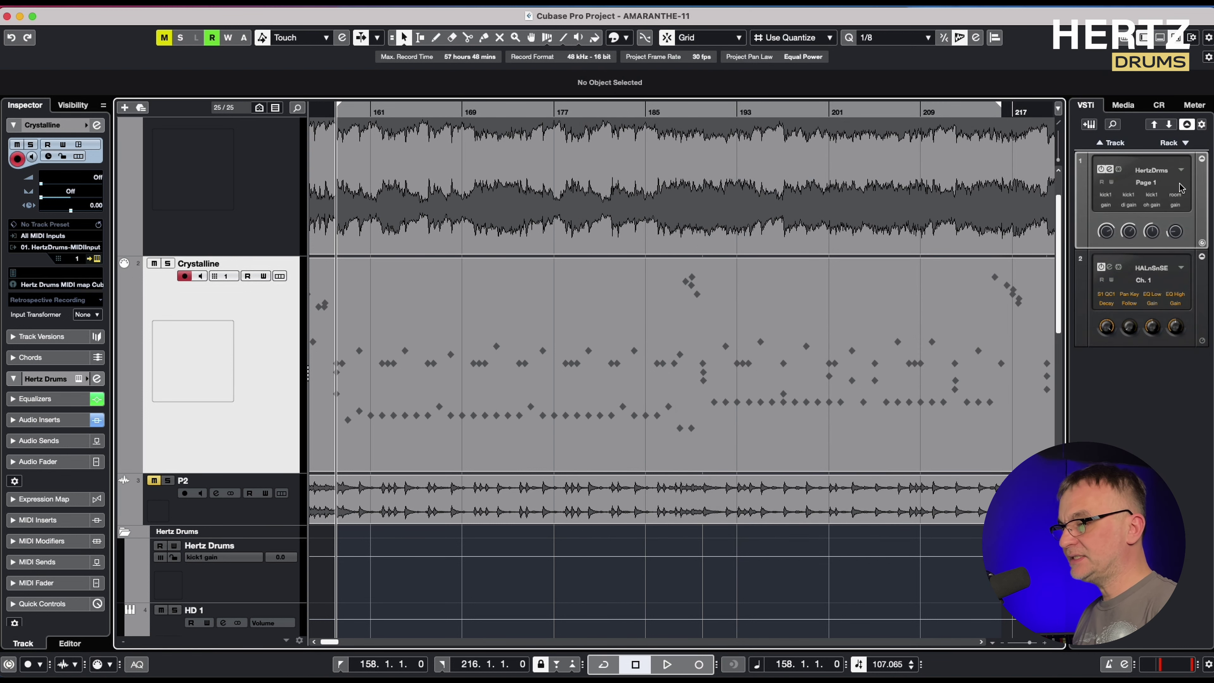
Activate the HD 2 stereo output of the drum instrument and name its channel track HD 2 Sn room.
left_click(1181, 171)
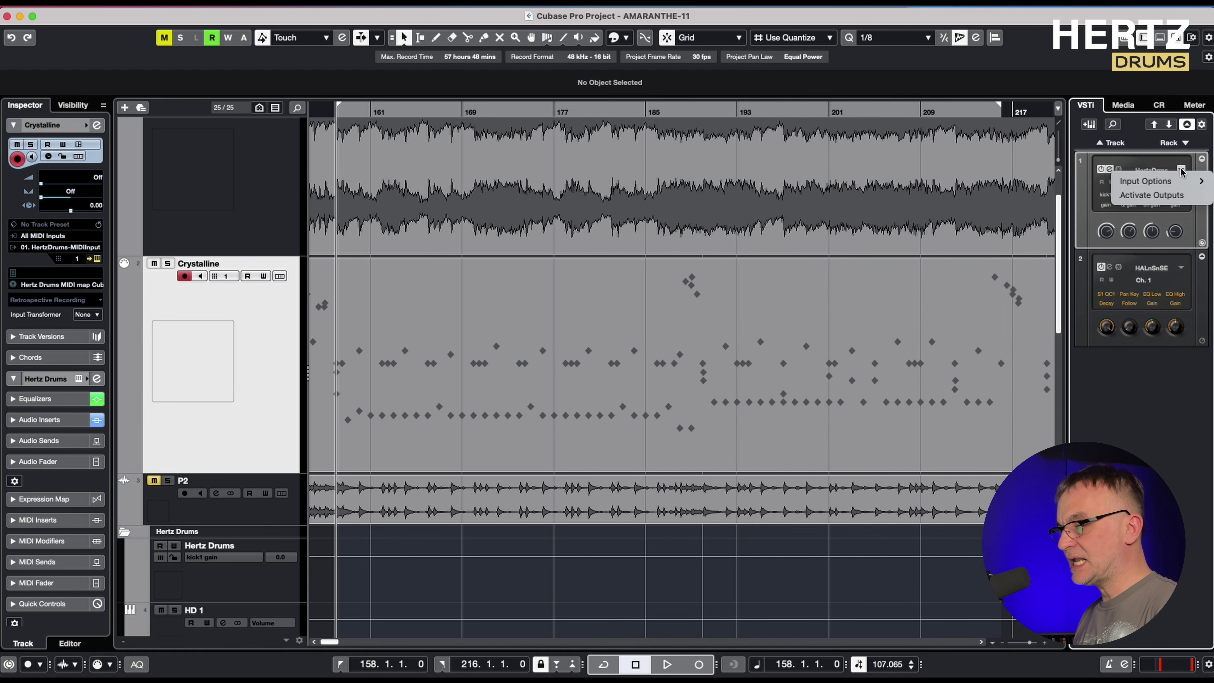
left_click(1176, 195)
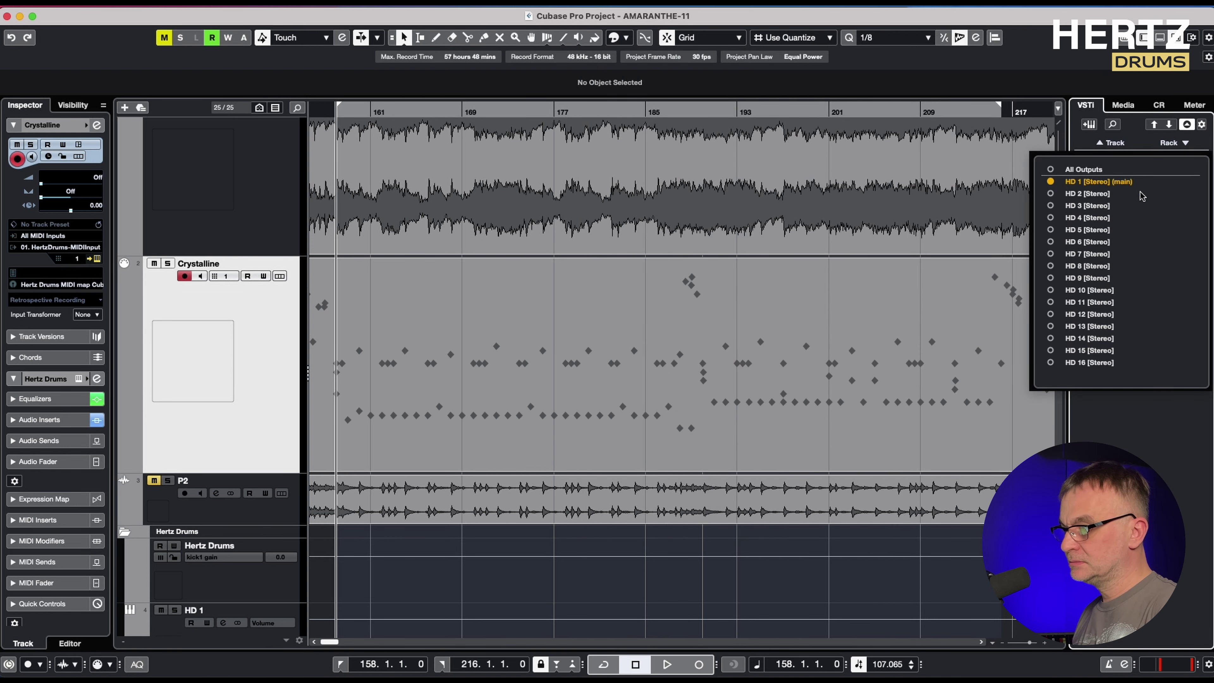
left_click(1051, 196)
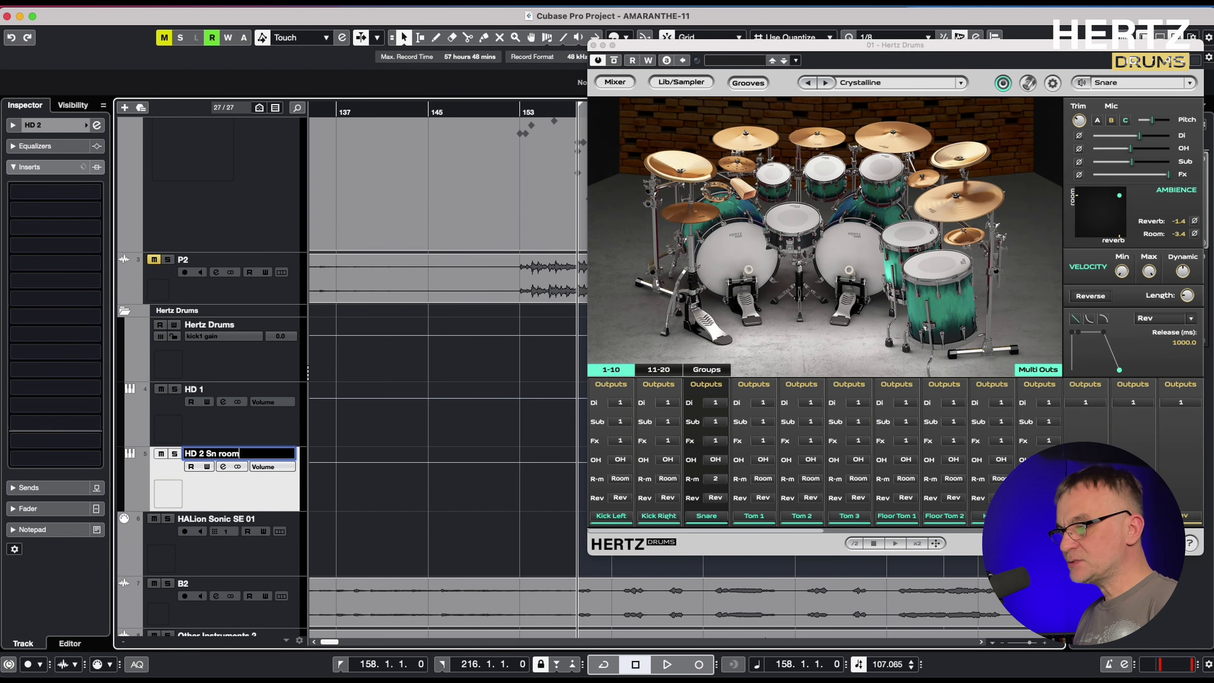
key("Return")
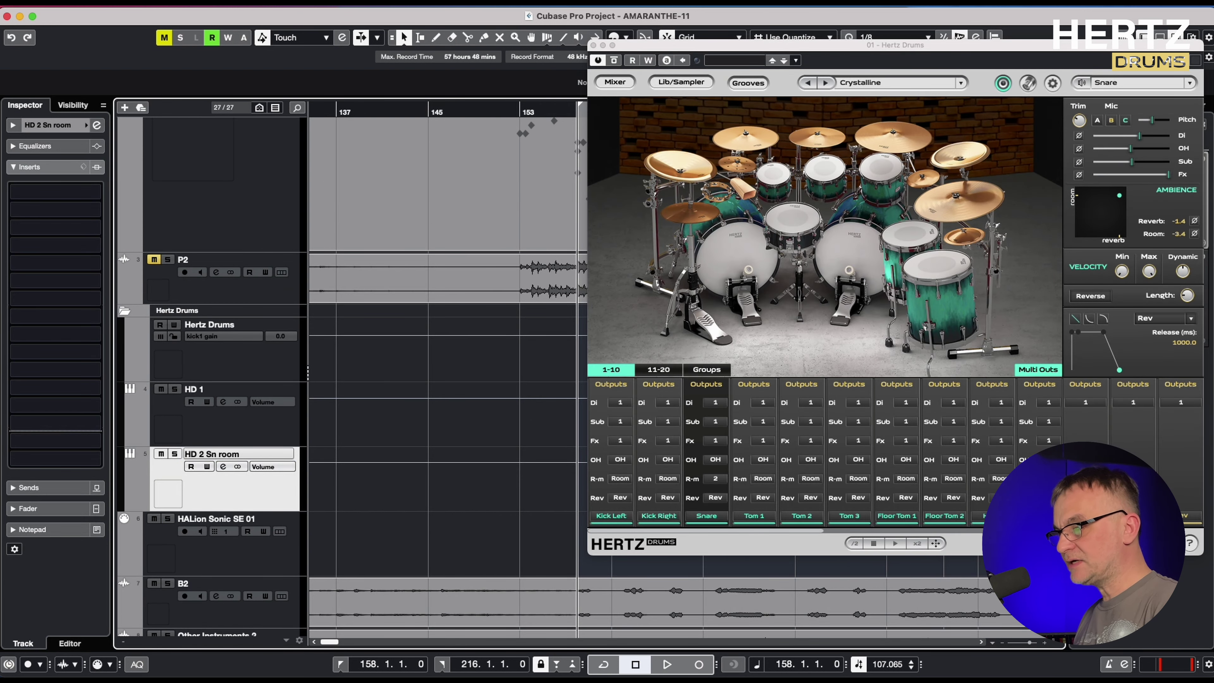
Play the project and briefly solo the HD 2 Sn room track to hear the isolated snare room signal.
key("space")
scroll(210, 383, "up", 3)
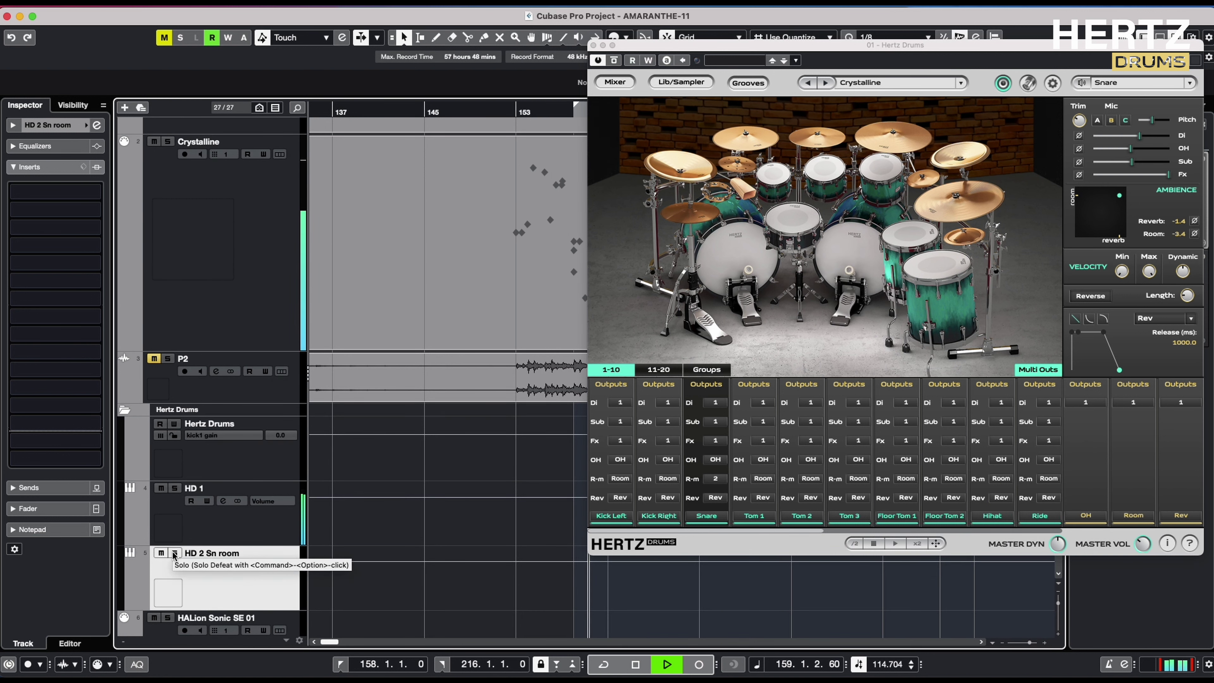
left_click(174, 554)
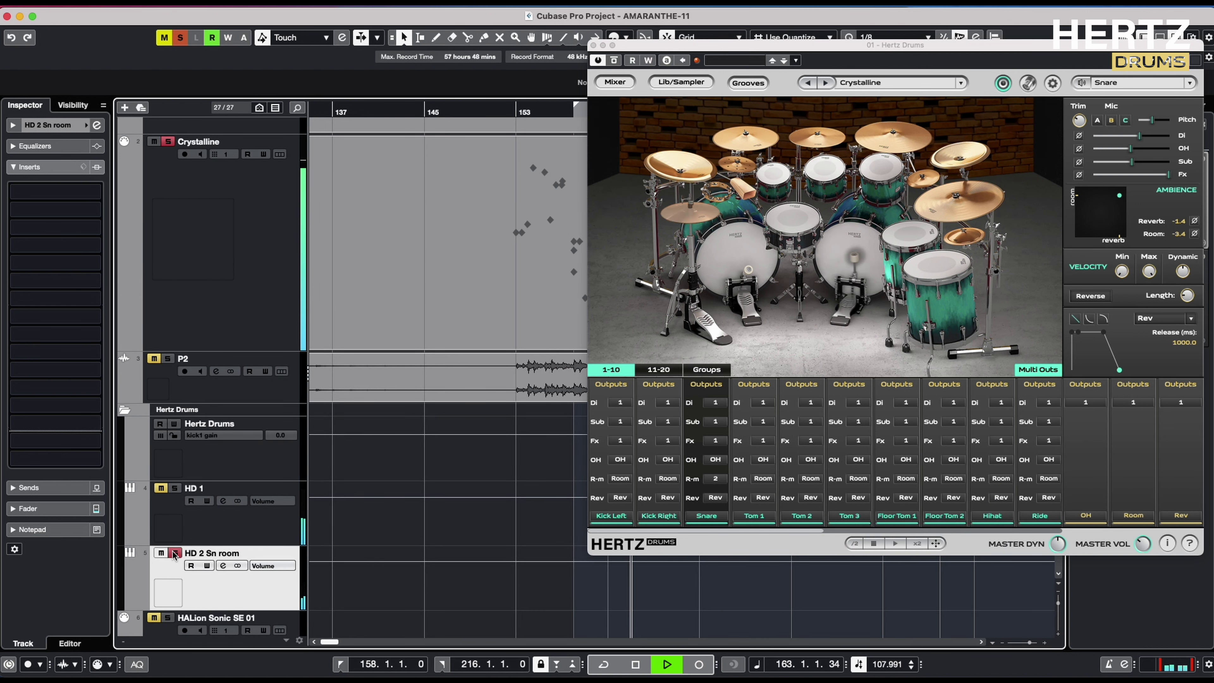
left_click(174, 554)
key("space")
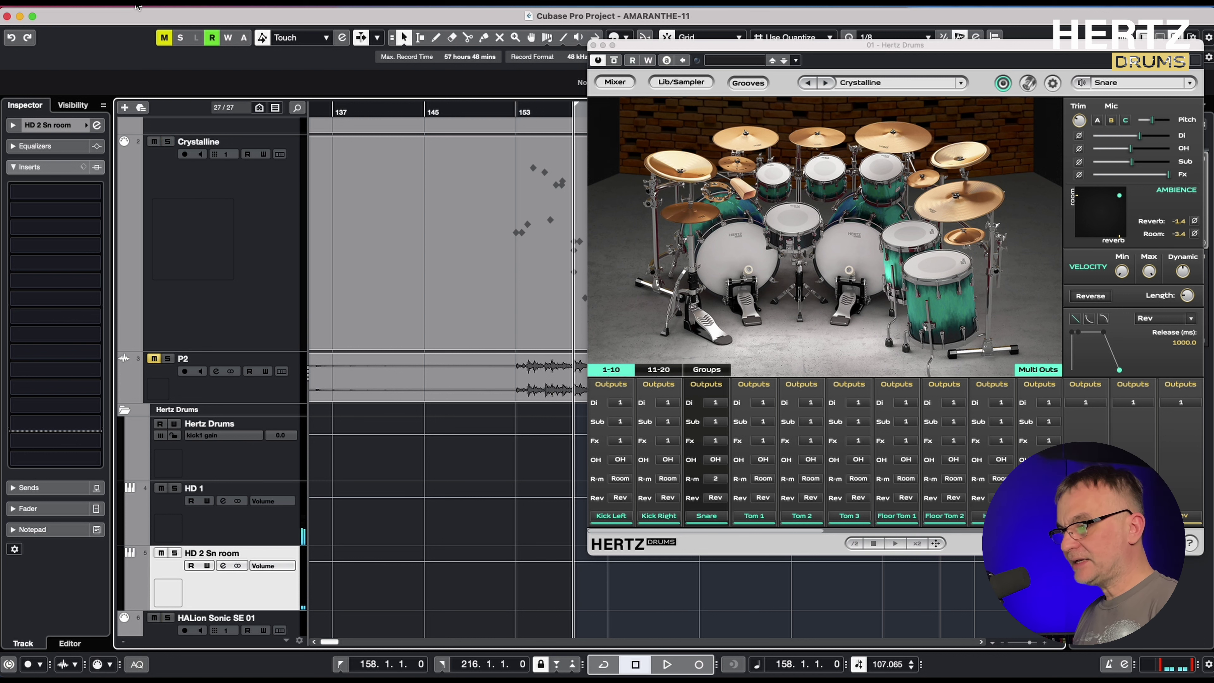
Add one stereo effect track with the Raum reverb, routed to Stereo Out, and close the reverb window.
left_click(144, 6)
mouse_move(197, 18)
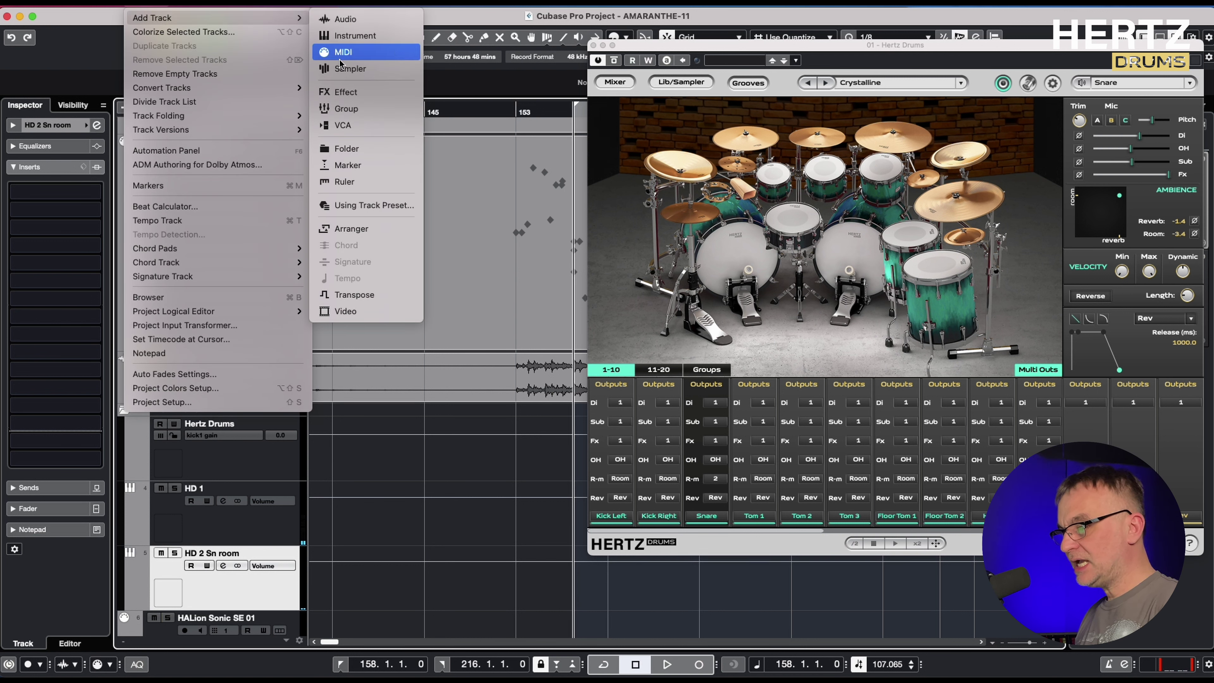
left_click(343, 93)
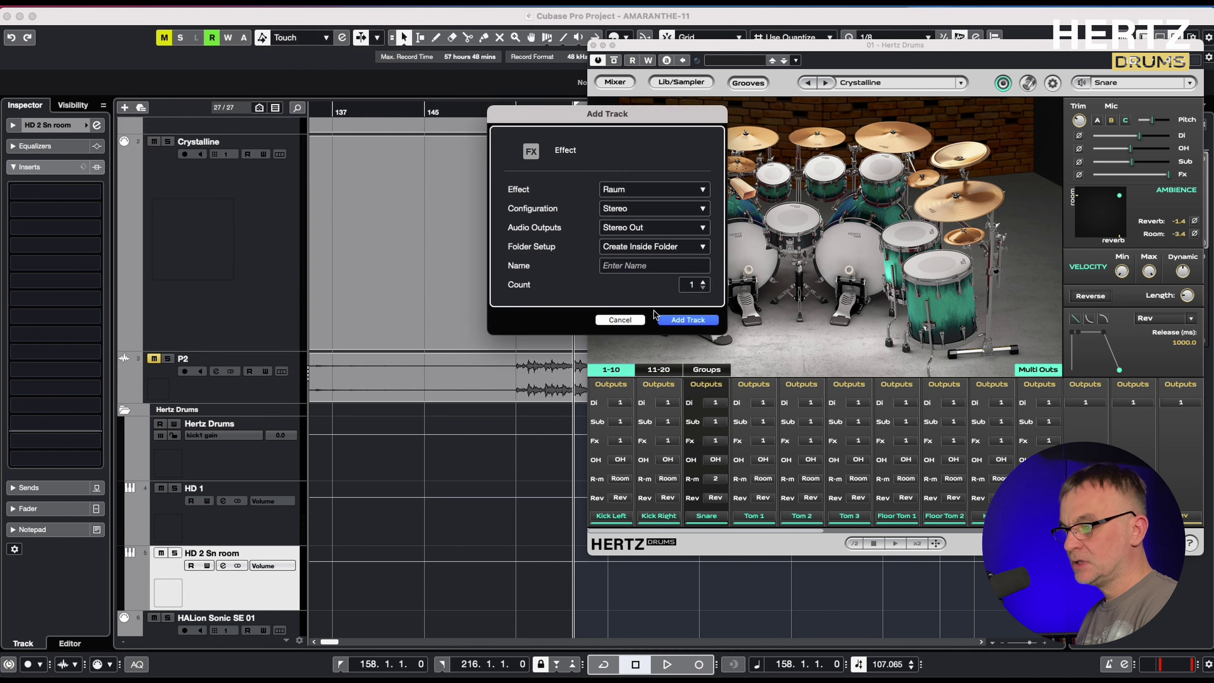
left_click(686, 320)
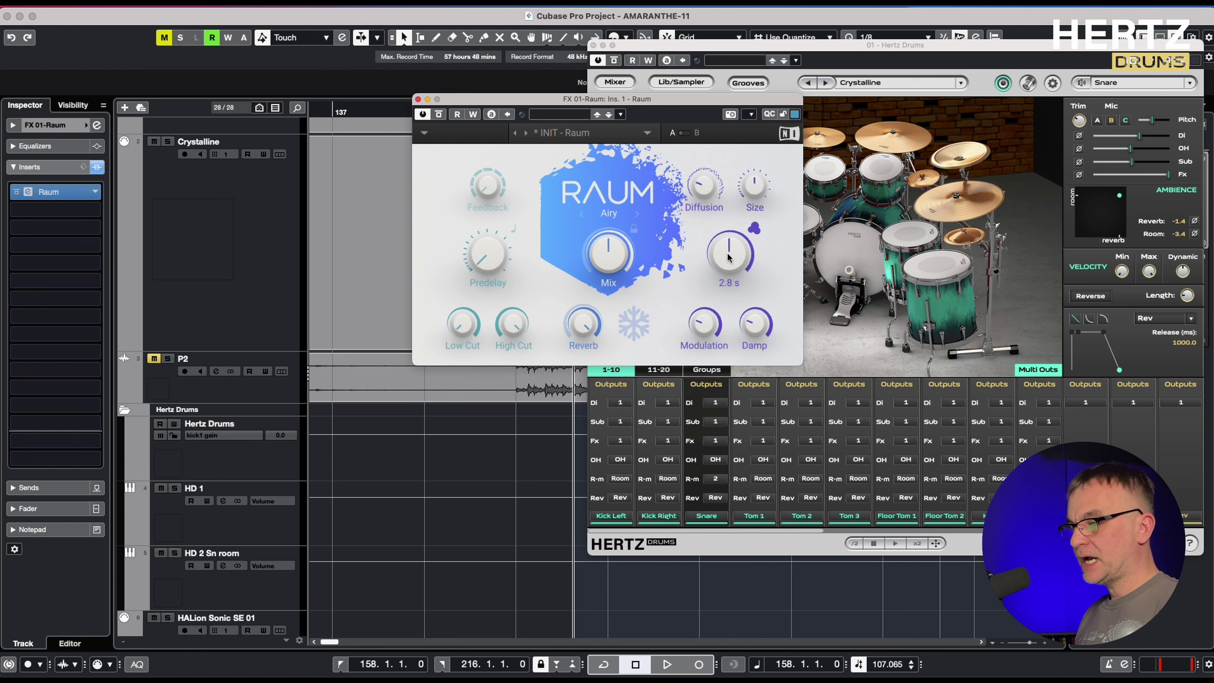
left_click(418, 99)
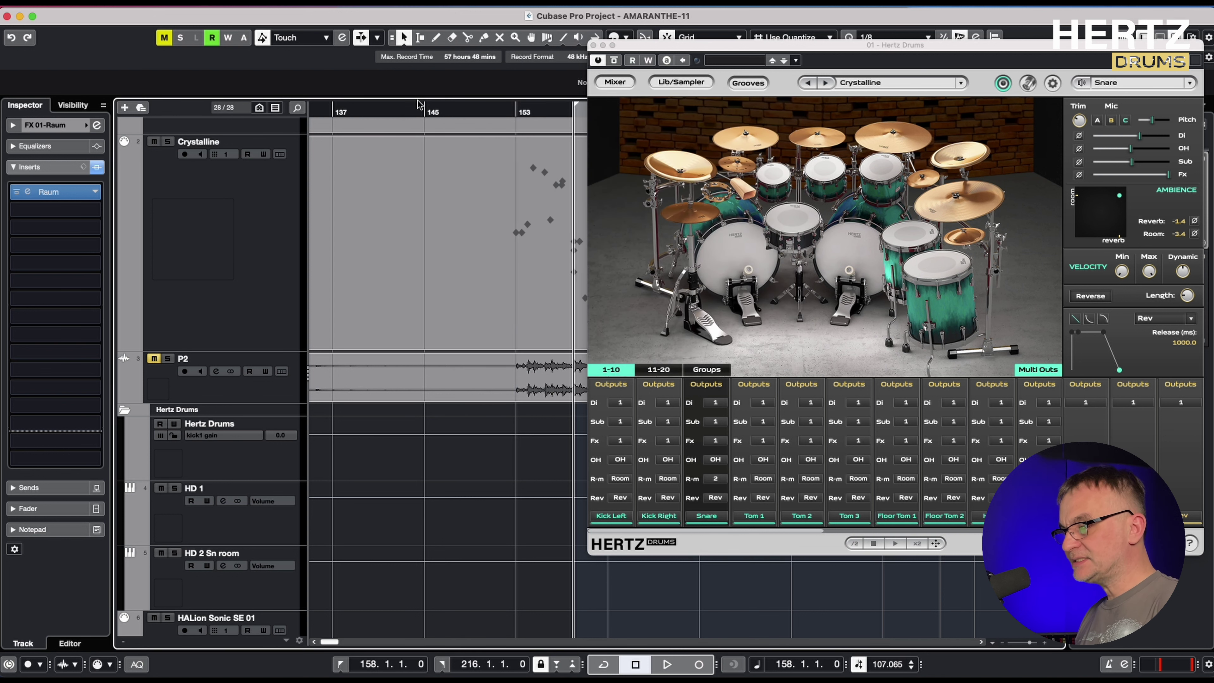
Add a send from the HD 2 Sn room track to FX 01-Raum and enable it.
left_click(216, 593)
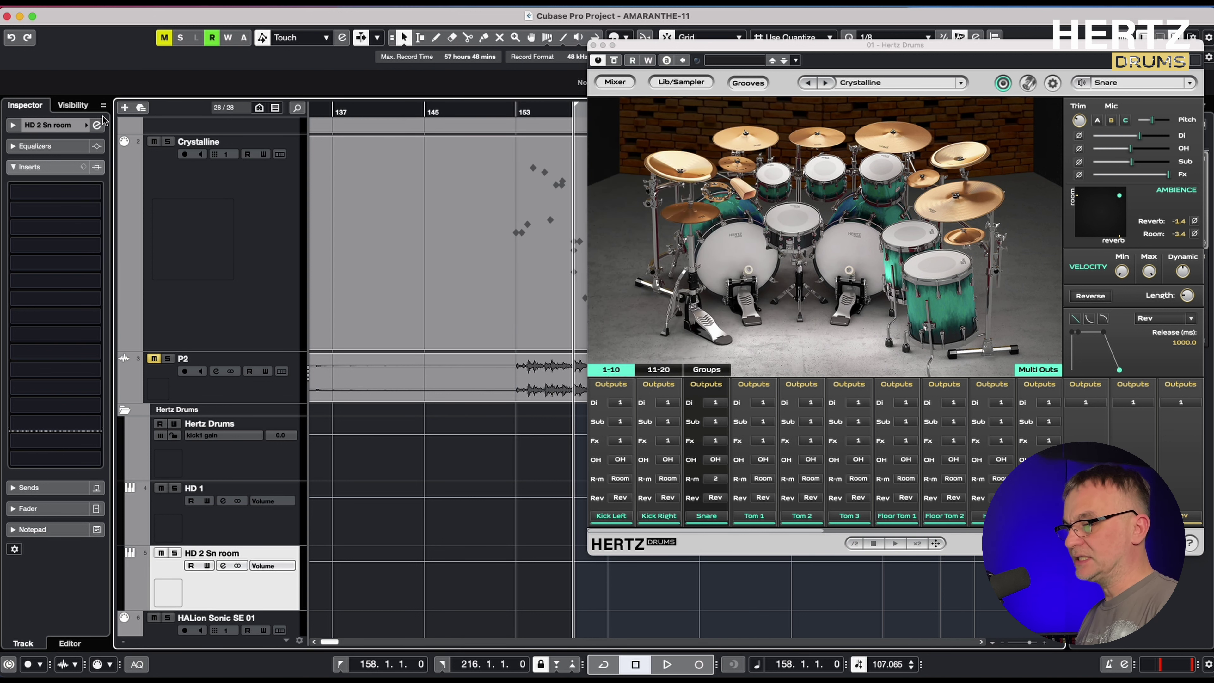
left_click(28, 488)
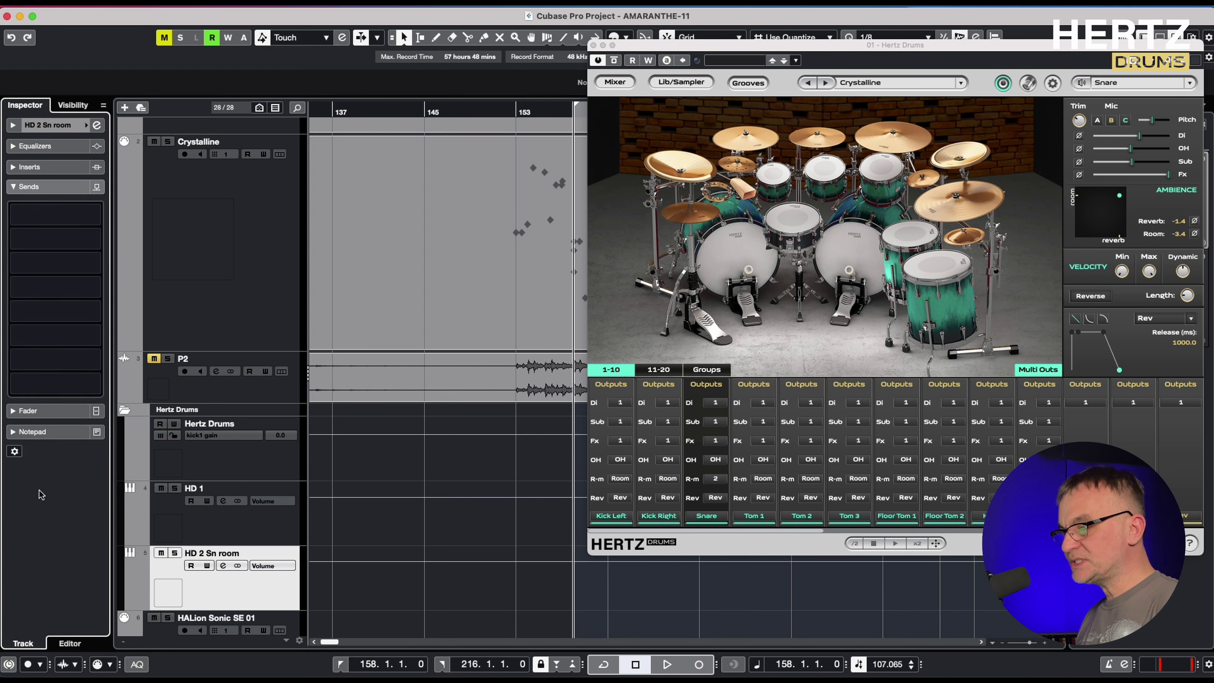
left_click(66, 243)
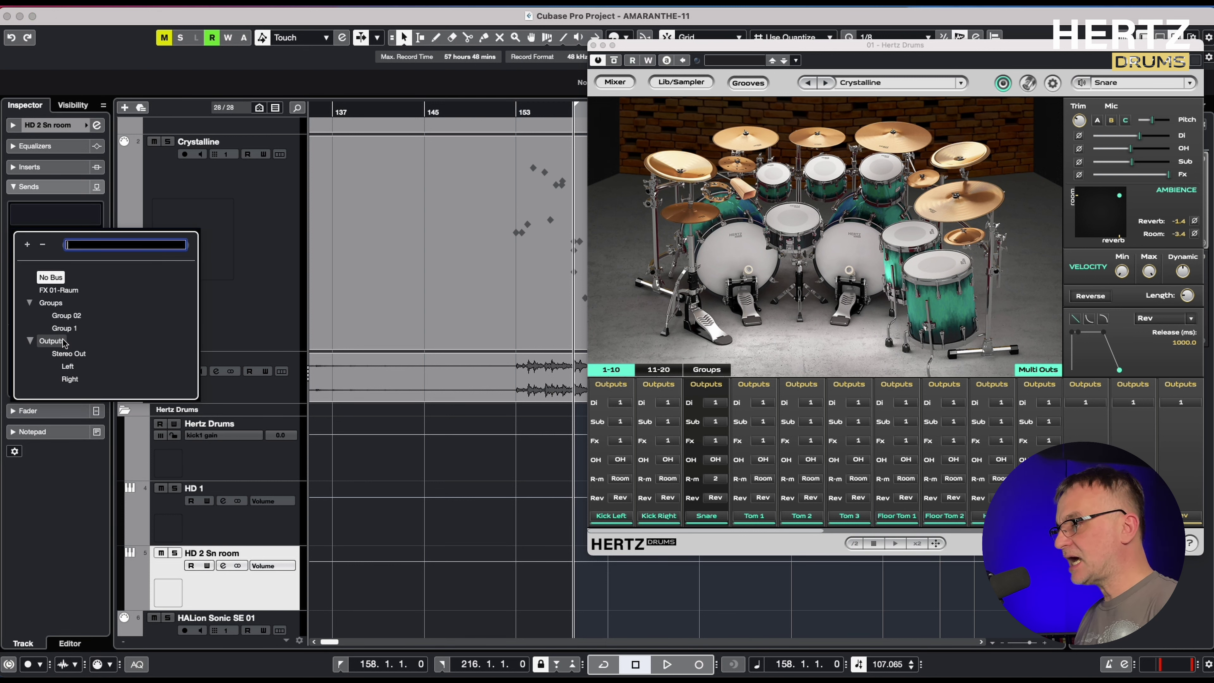
left_click(57, 290)
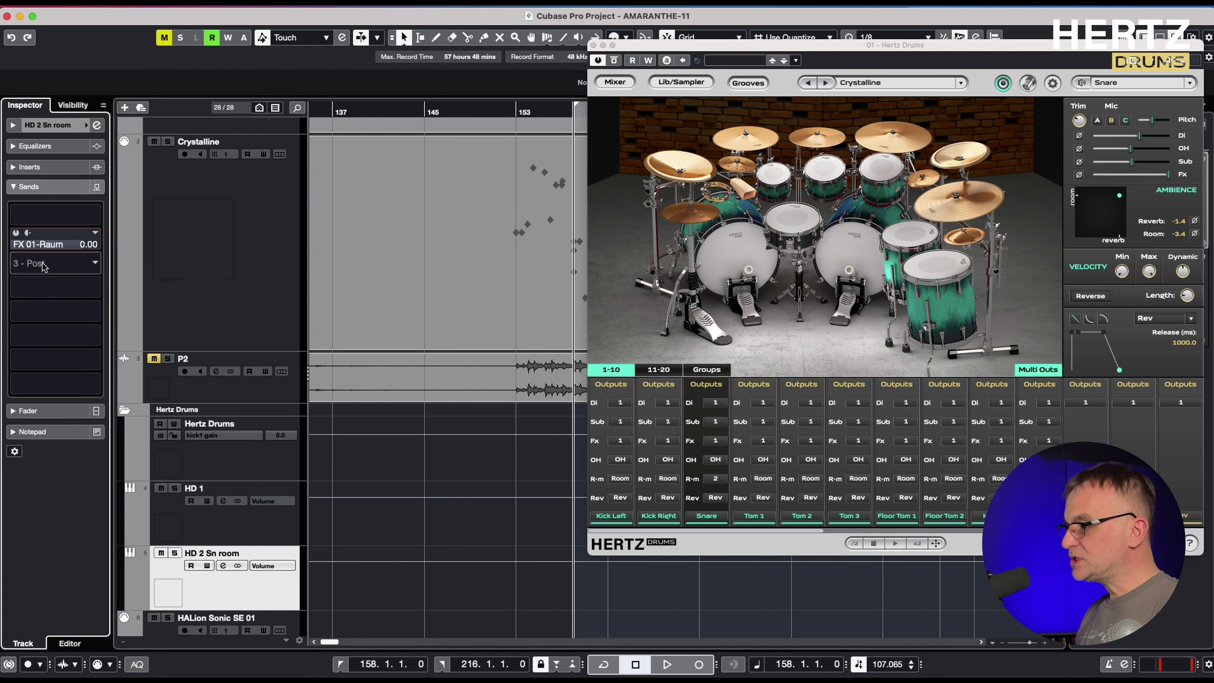
left_click(16, 233)
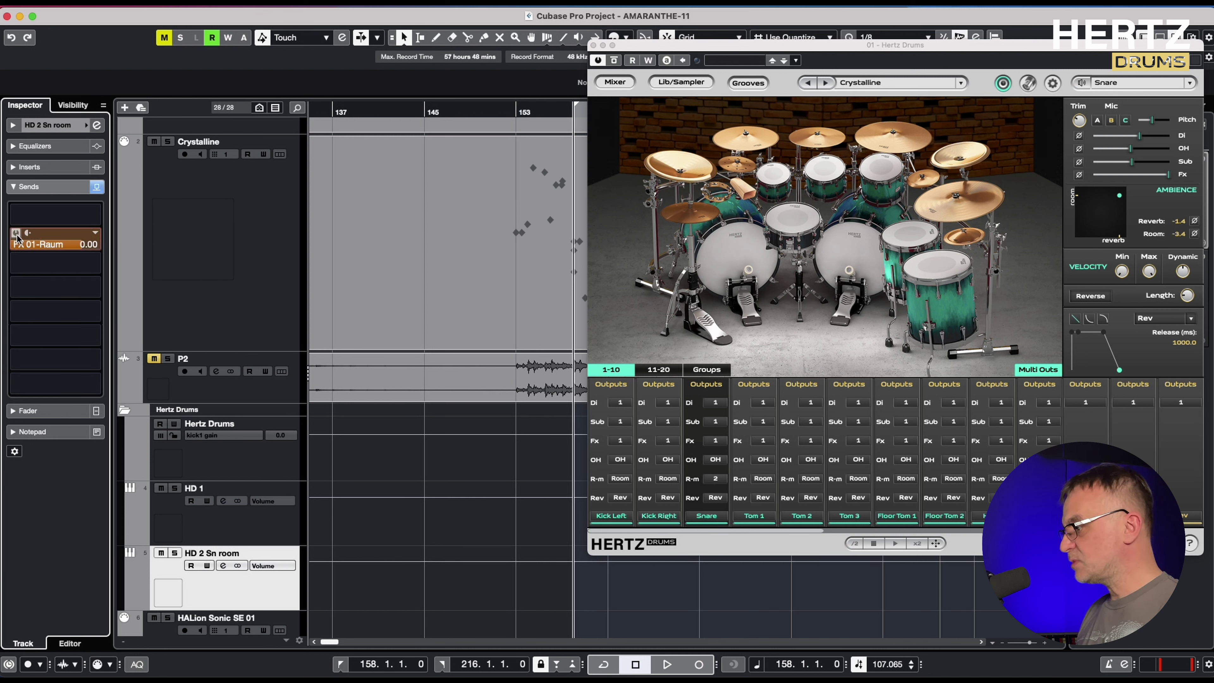
Play the project to listen to the snare room feeding the Raum reverb and locate the effect track.
key("space")
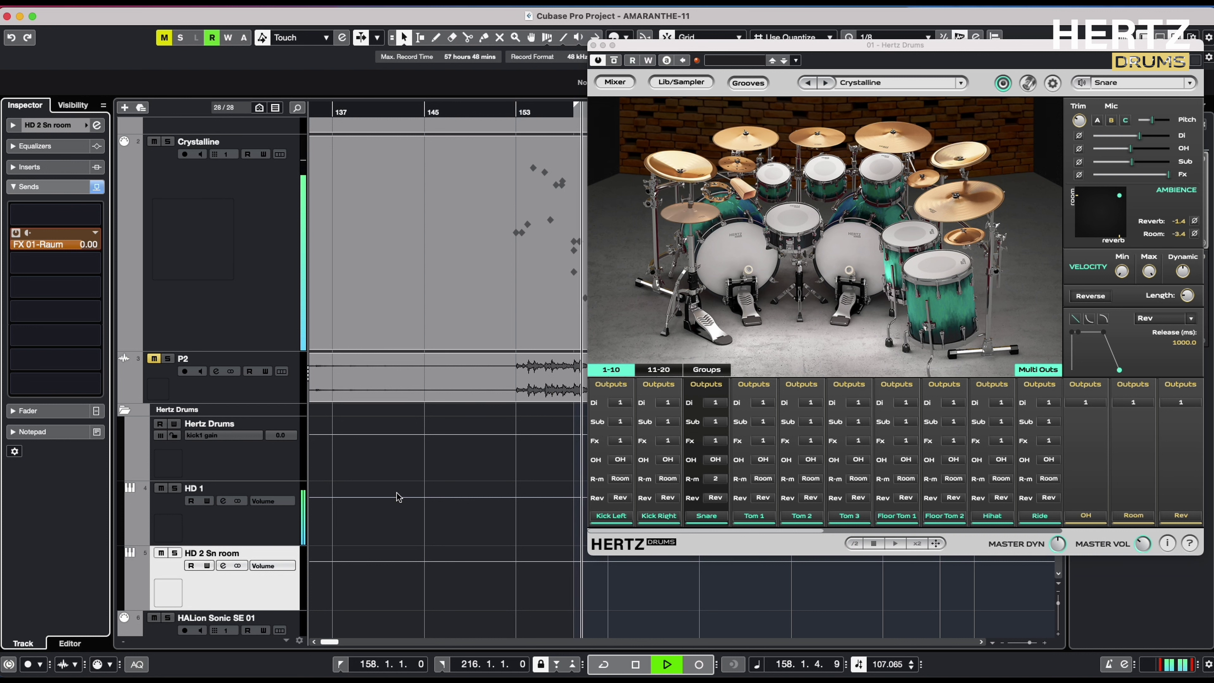
scroll(401, 490, "down", 5)
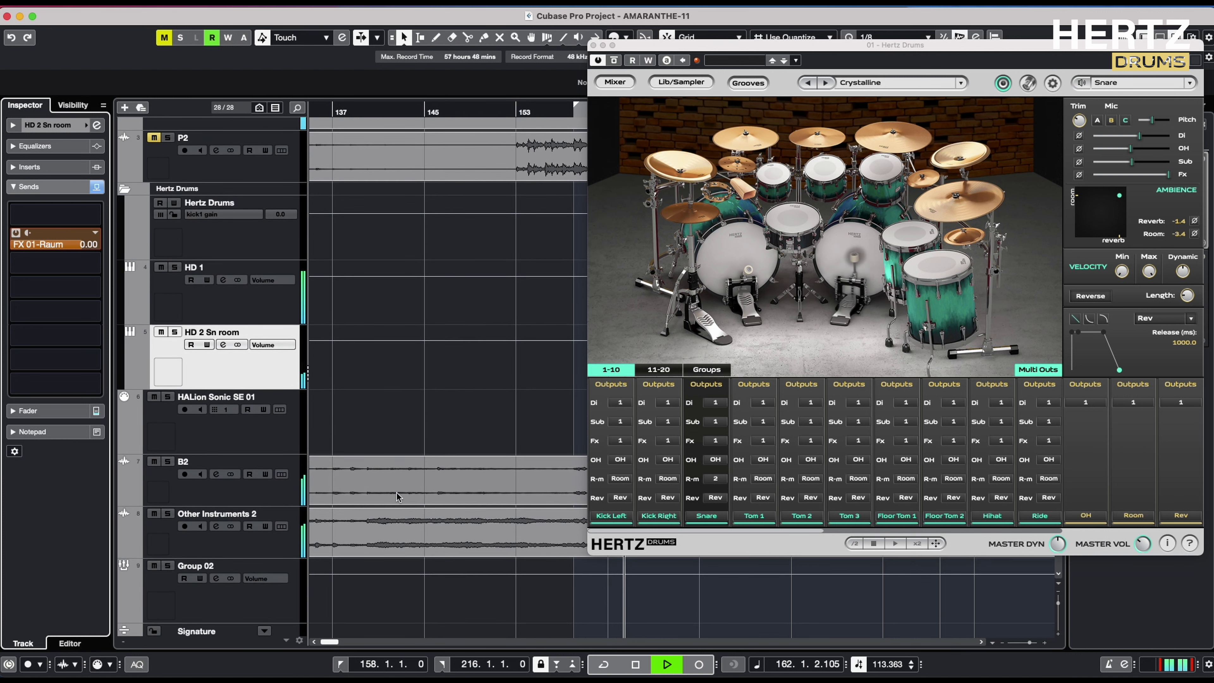
scroll(397, 497, "down", 10)
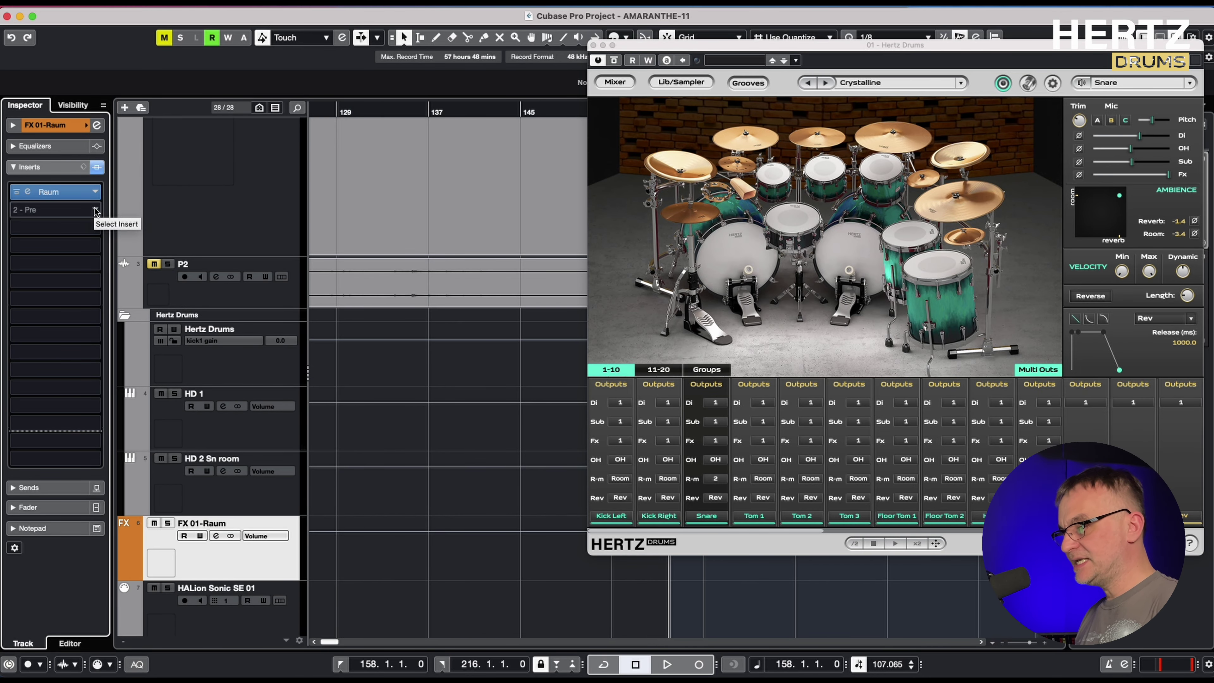
Insert Ozone 9 Imager after Raum on the FX 01-Raum track and load its Open Midrenge 2 preset.
left_click(96, 211)
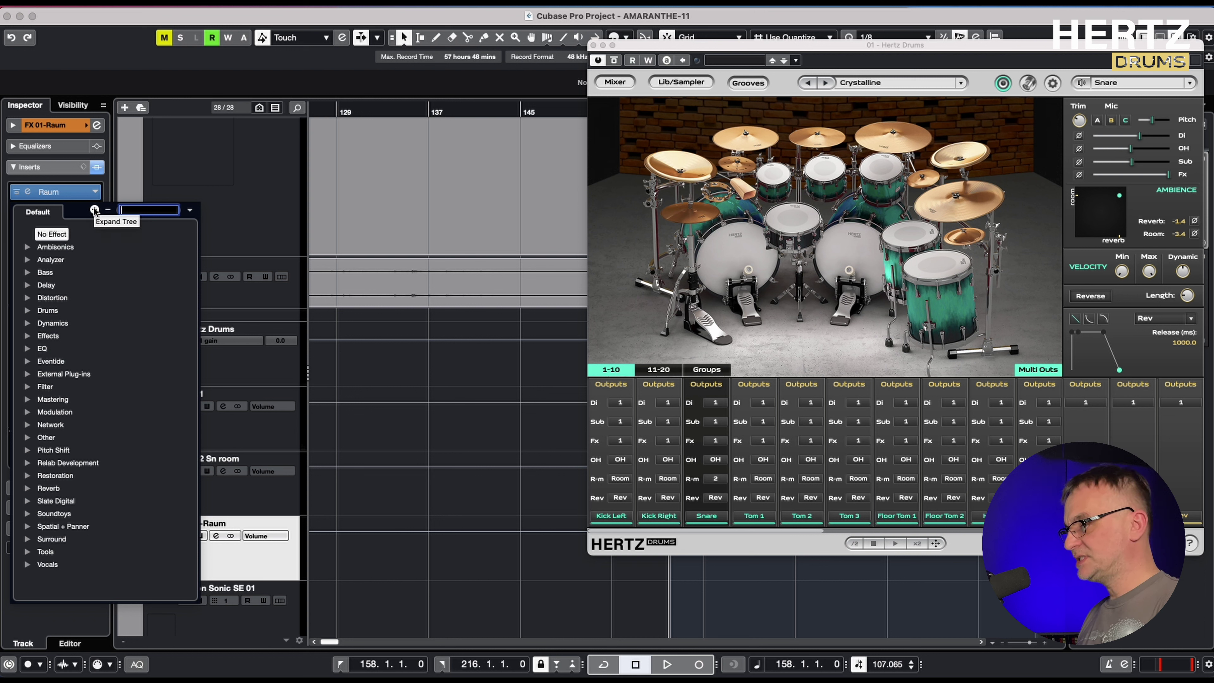
type("o")
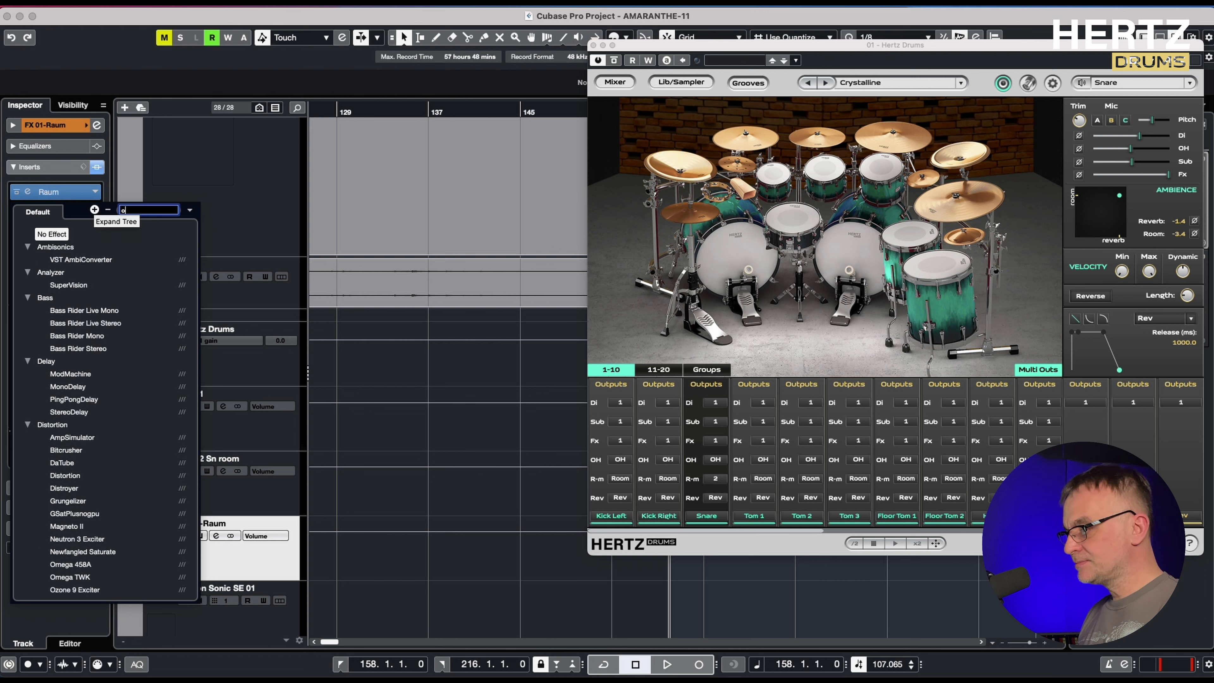
type("zone")
left_click(85, 539)
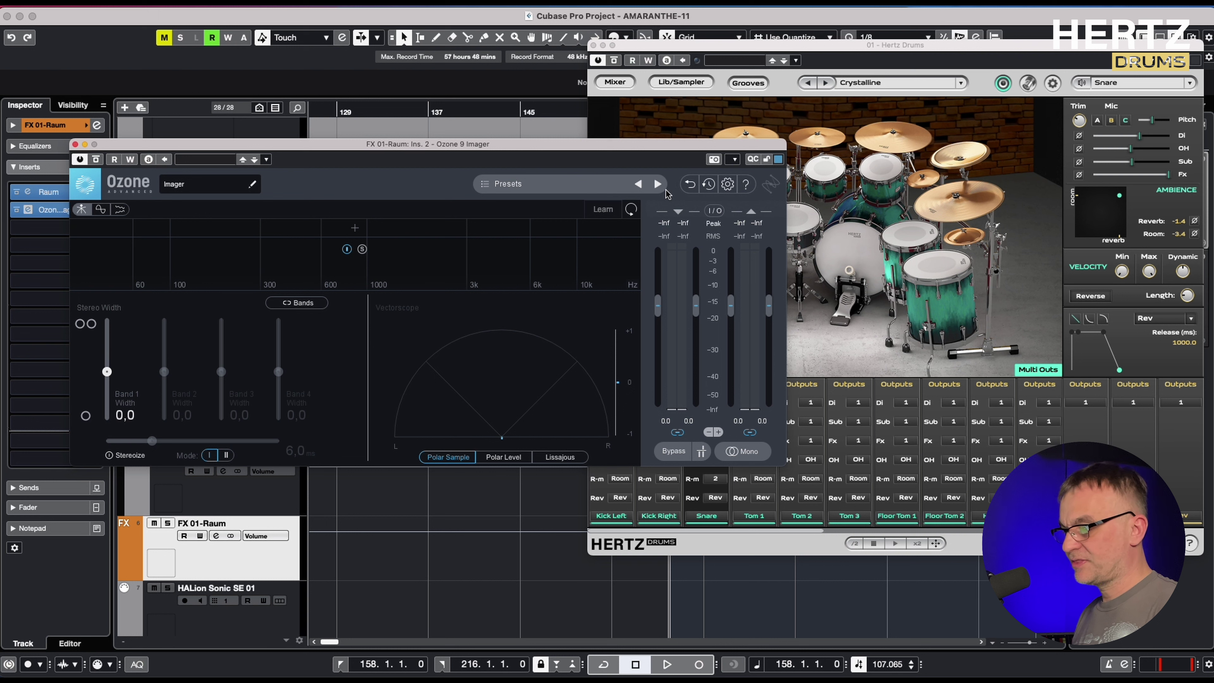
left_click(570, 187)
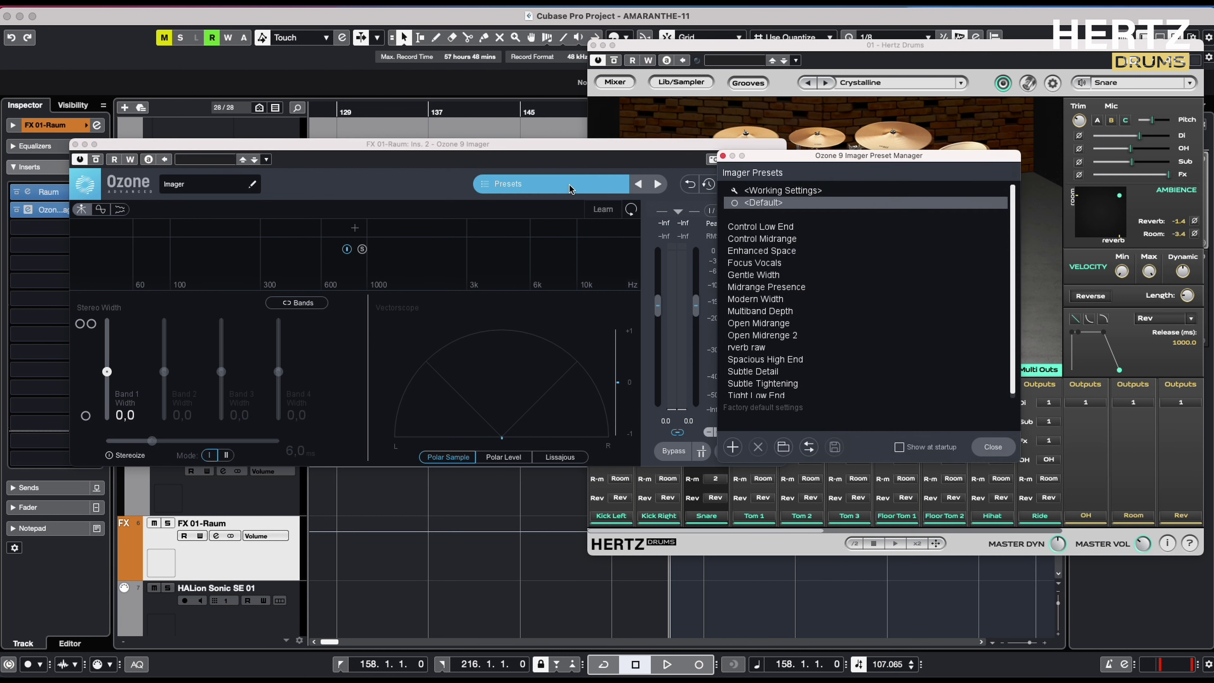
left_click(756, 335)
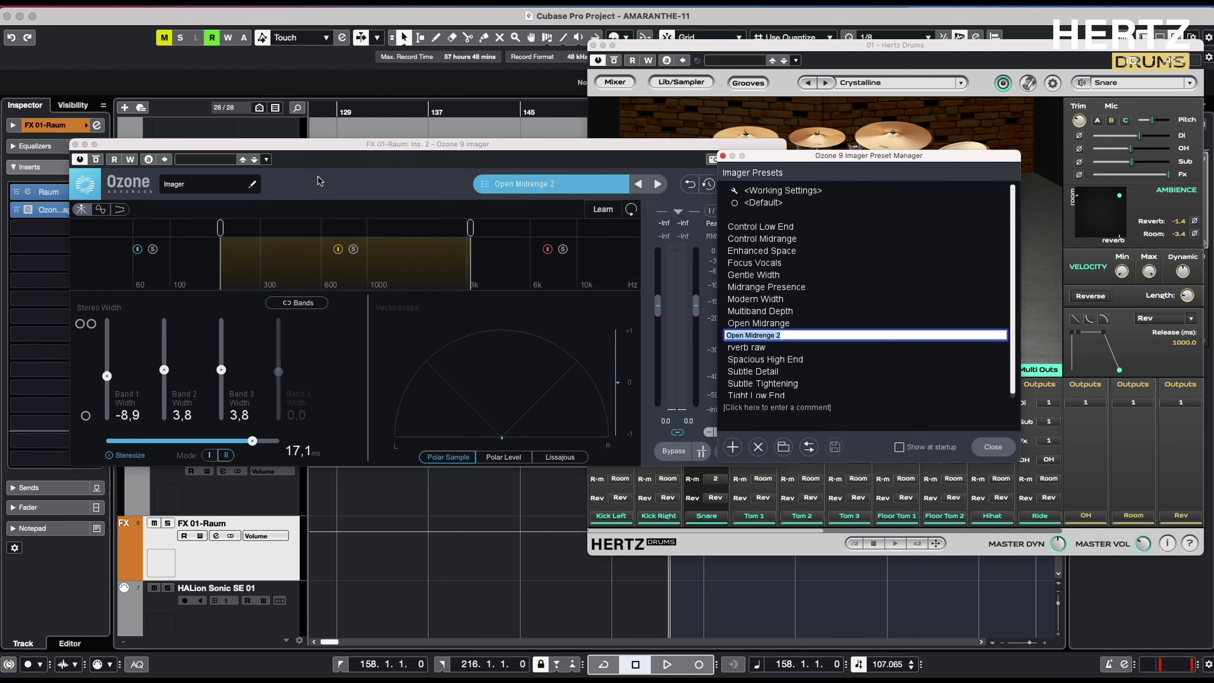
left_click(75, 145)
Insert Ozone 9 Match EQ after the Imager on FX 01-Raum and place a TestGenerator directly before it.
left_click(72, 210)
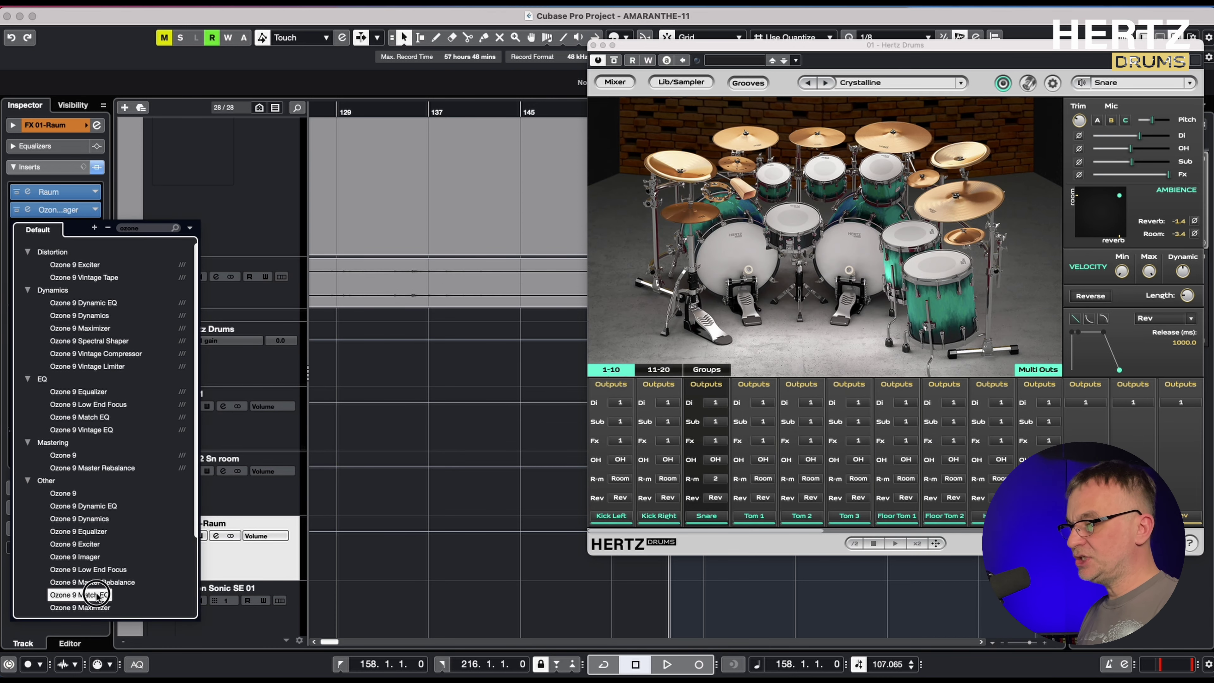
left_click(96, 595)
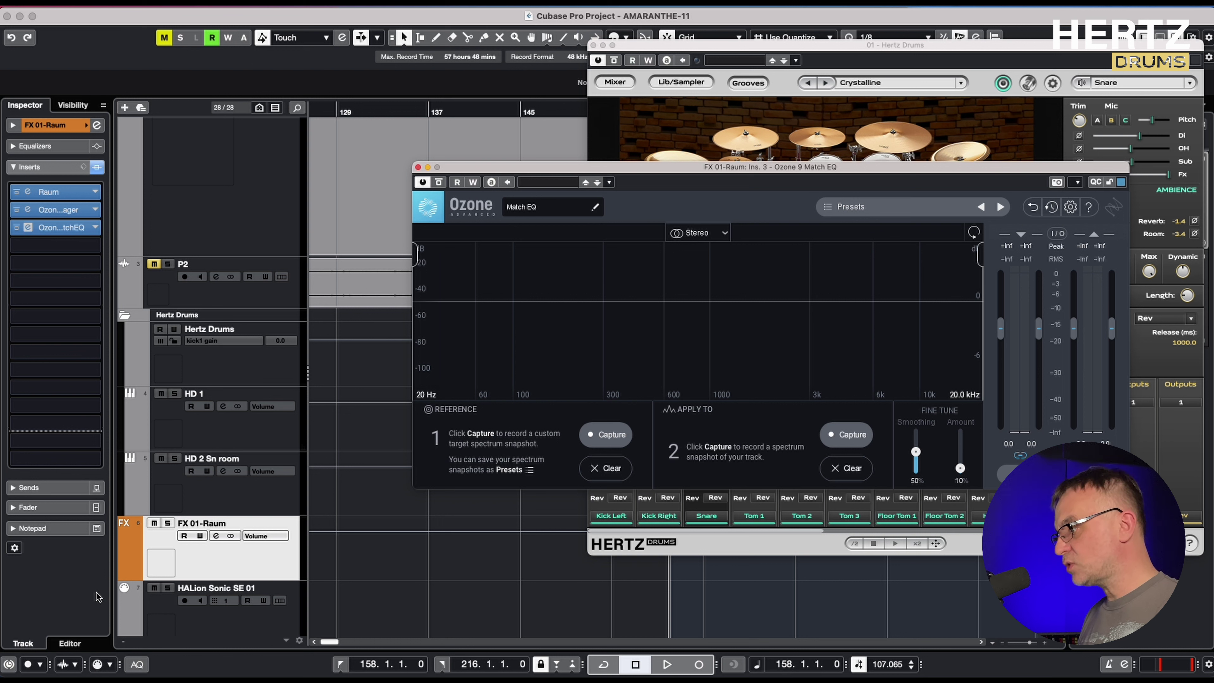
left_click(55, 227)
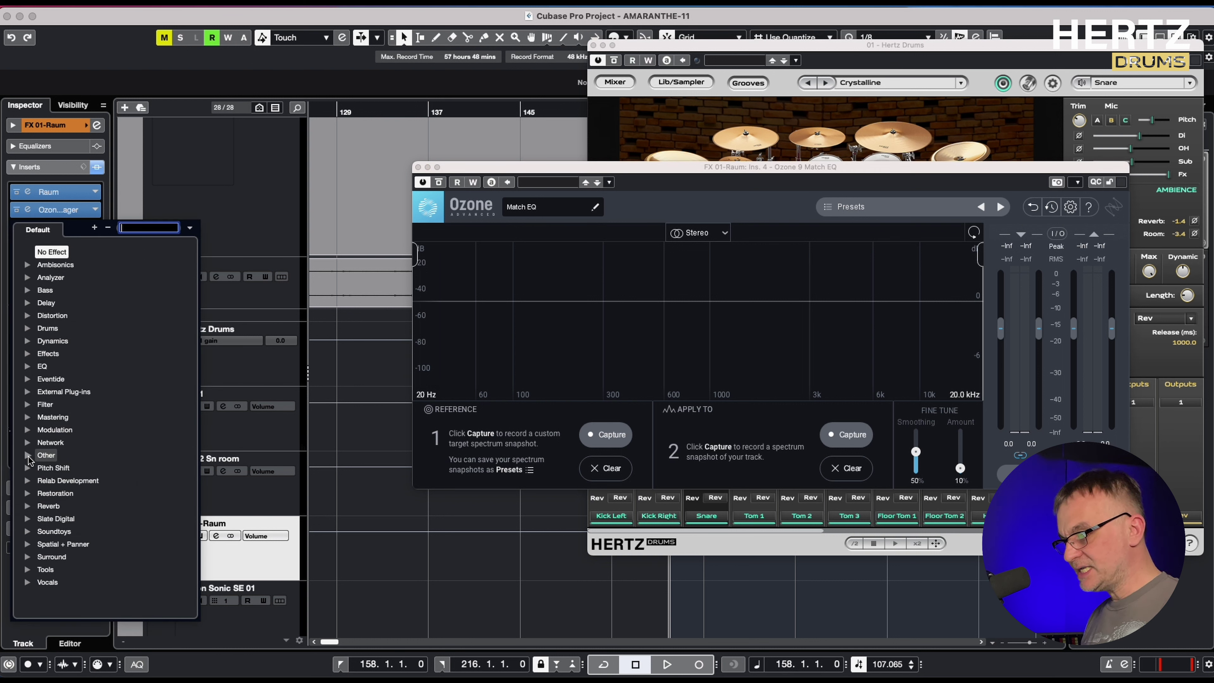
left_click(27, 570)
scroll(70, 558, "down", 1)
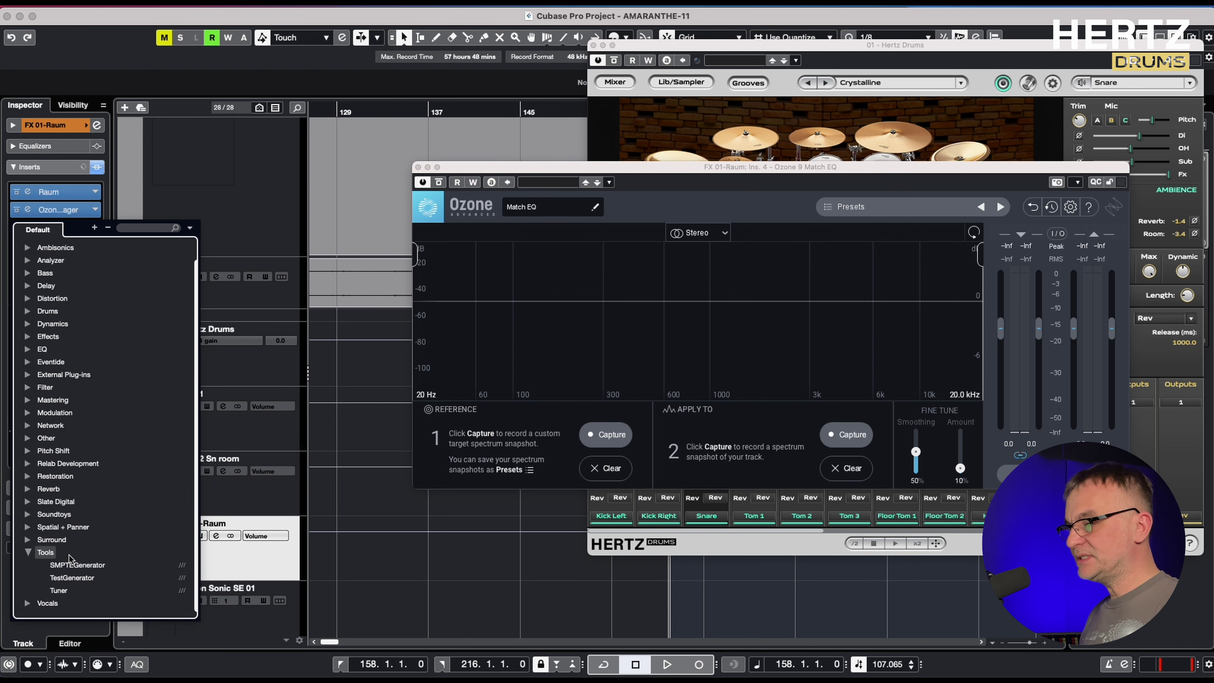
left_click(72, 579)
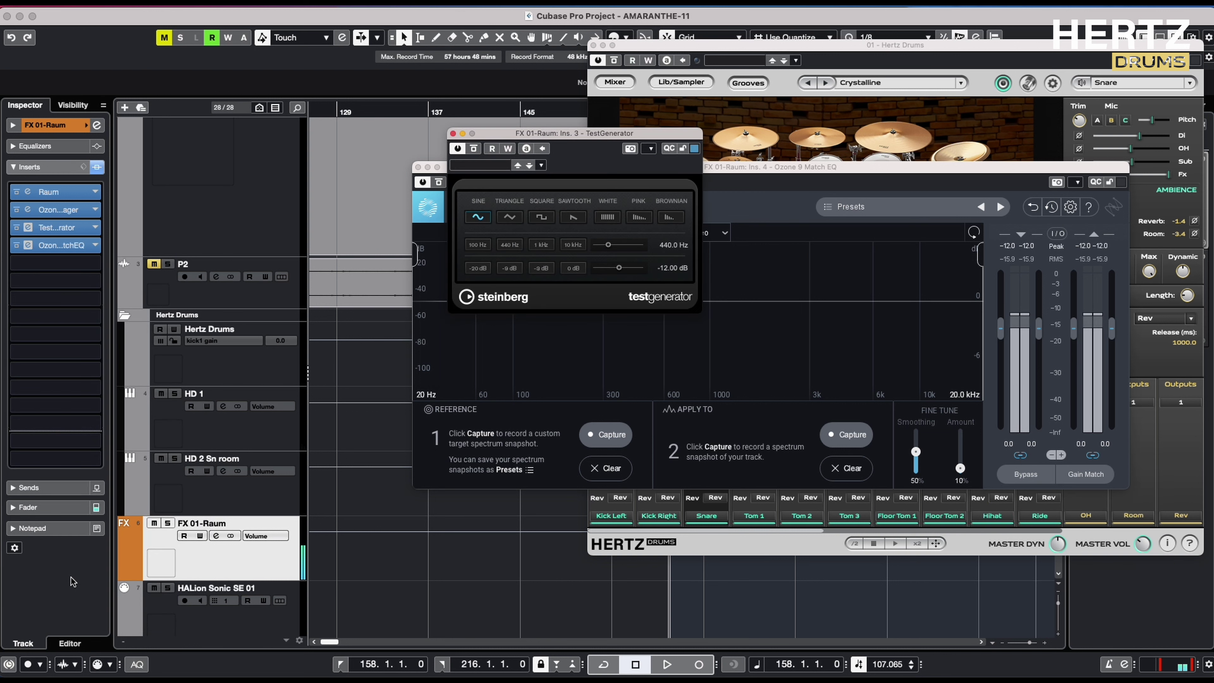